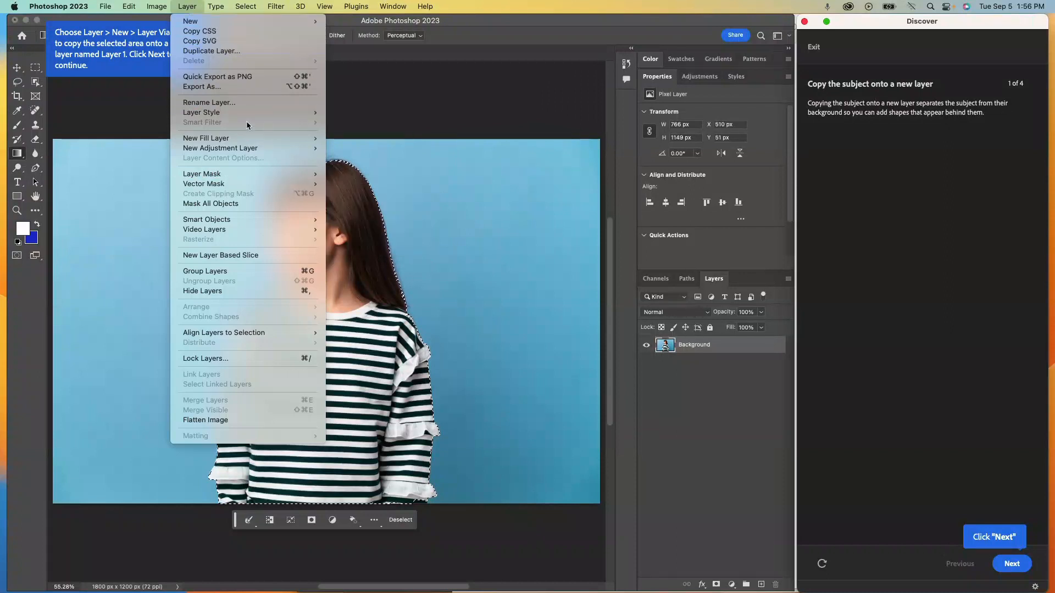
Step: Copy the selected girl onto a new layer with Layer Via Copy and toggle both layers' visibility to check the cutout
mouse_move(238, 22)
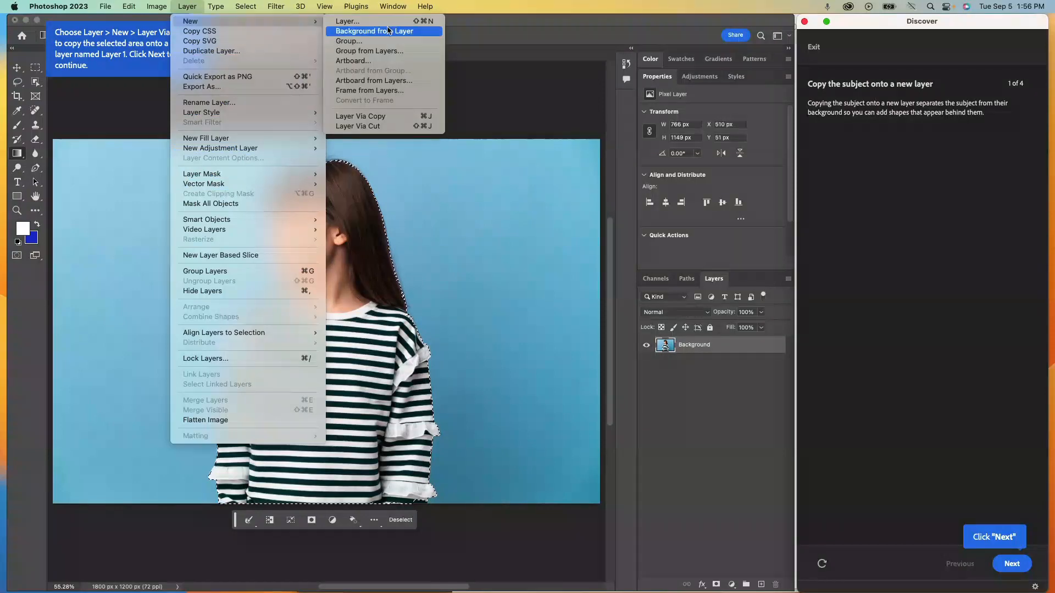
left_click(373, 118)
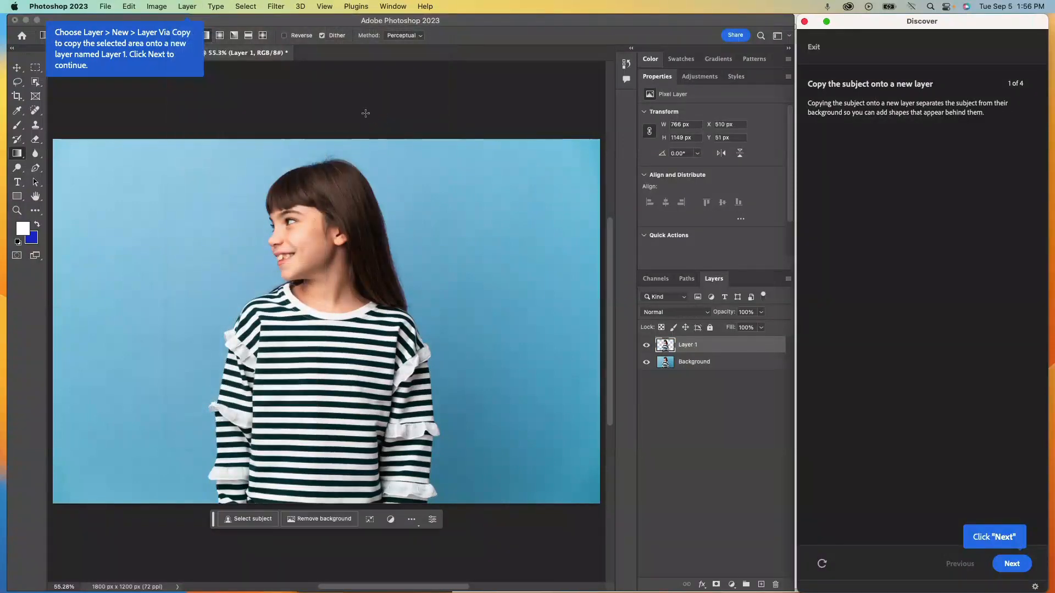
left_click(647, 363)
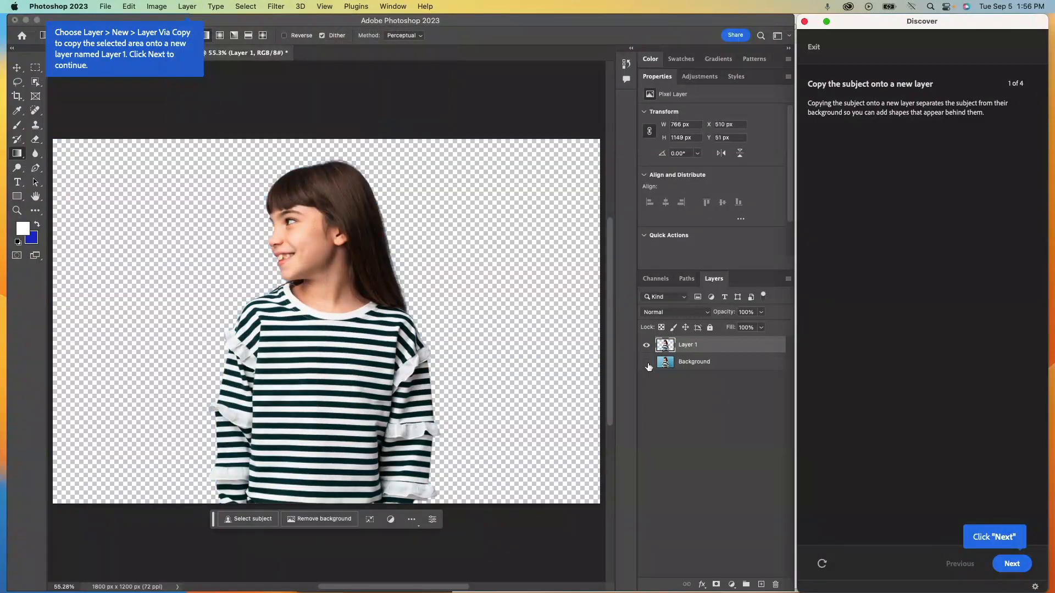
left_click(647, 364)
left_click(647, 346)
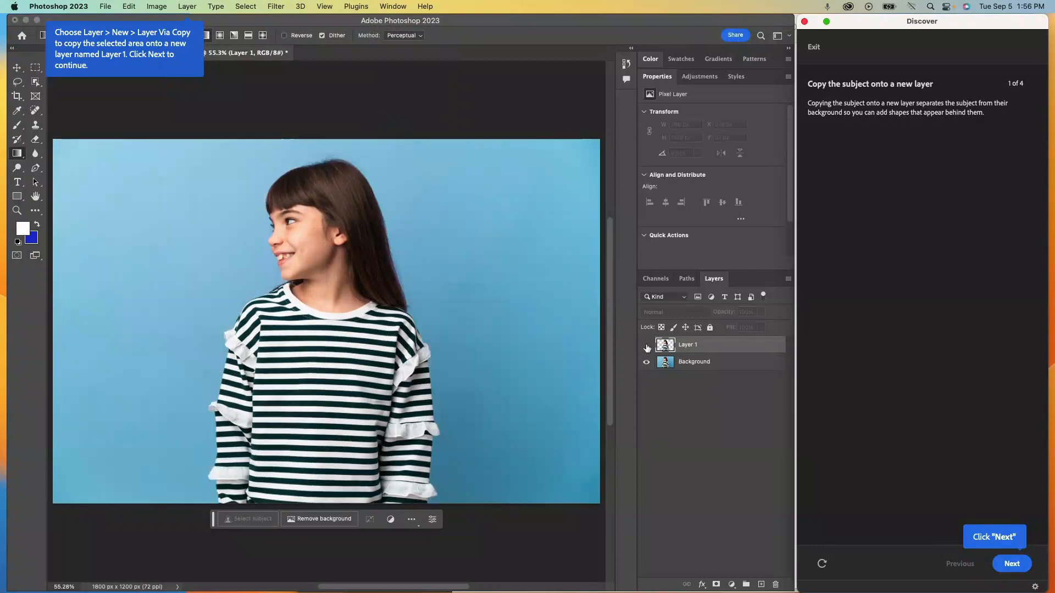
left_click(647, 346)
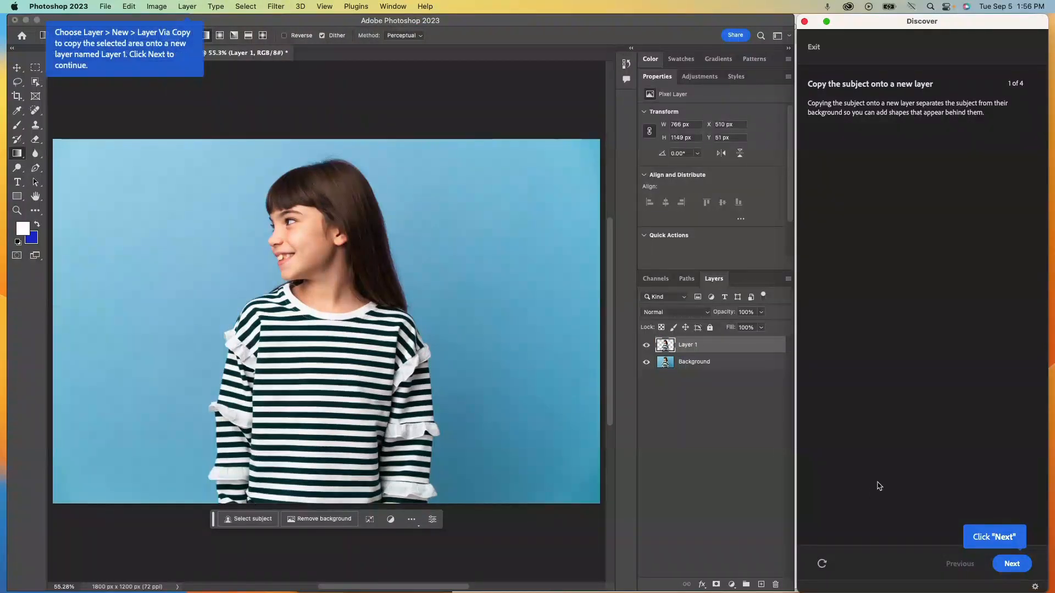
left_click(1009, 564)
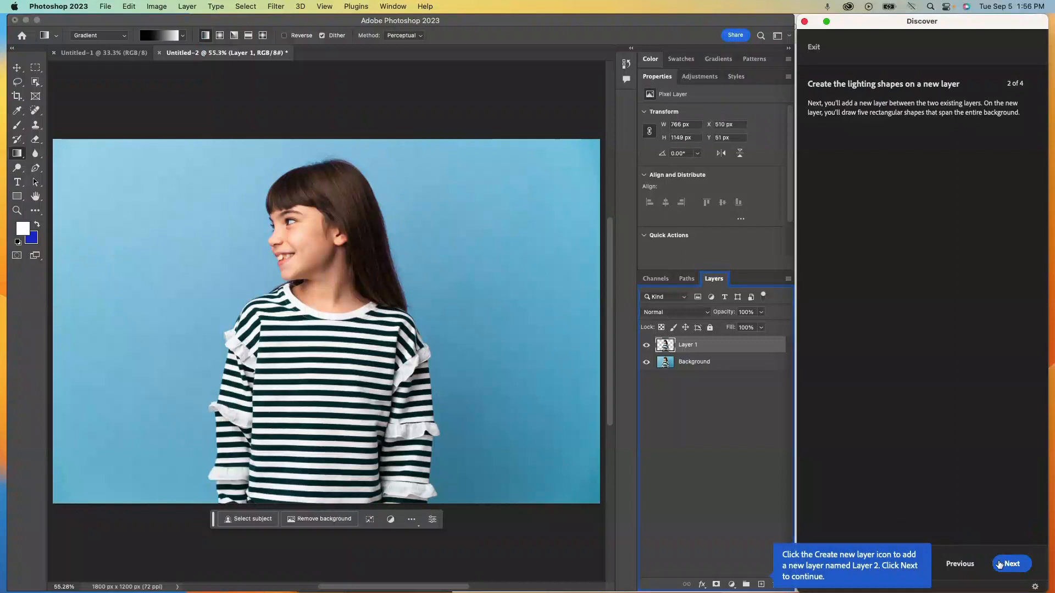
Step: Add an empty layer and place it between Layer 1 and the Background
left_click(762, 584)
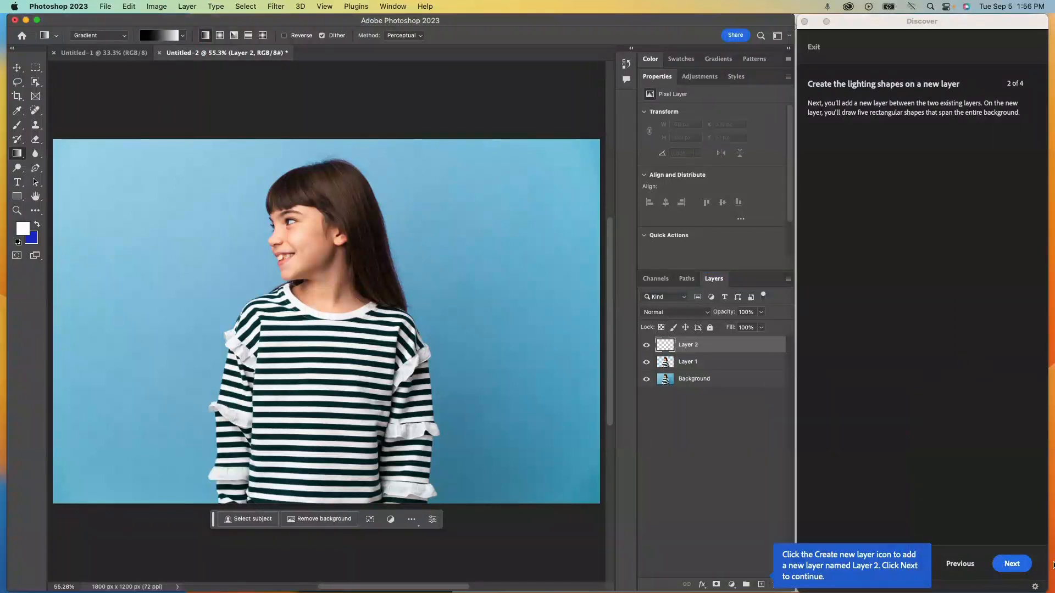
left_click(1012, 564)
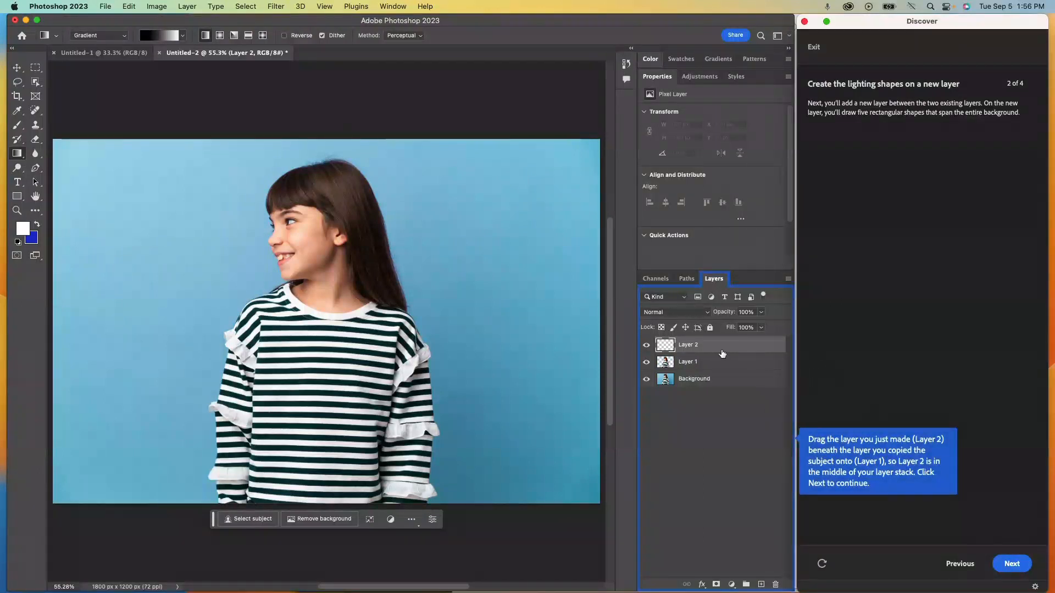
left_click_drag(709, 350, 709, 372)
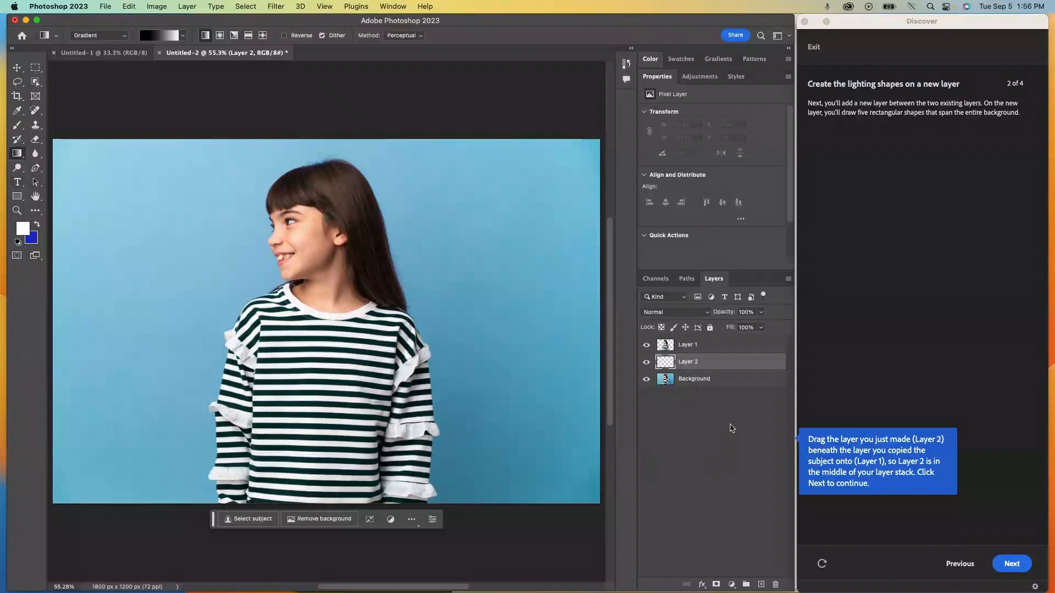
left_click(1012, 564)
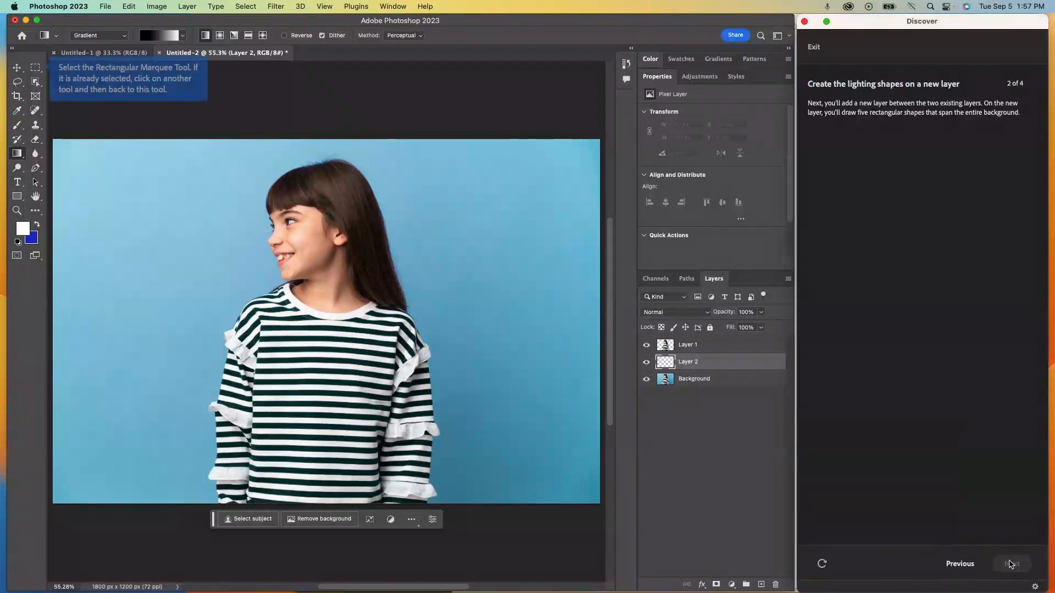
Step: Select a strip about 100 px high across the full image width at its upper edge using the Rectangular Marquee tool
left_click(36, 68)
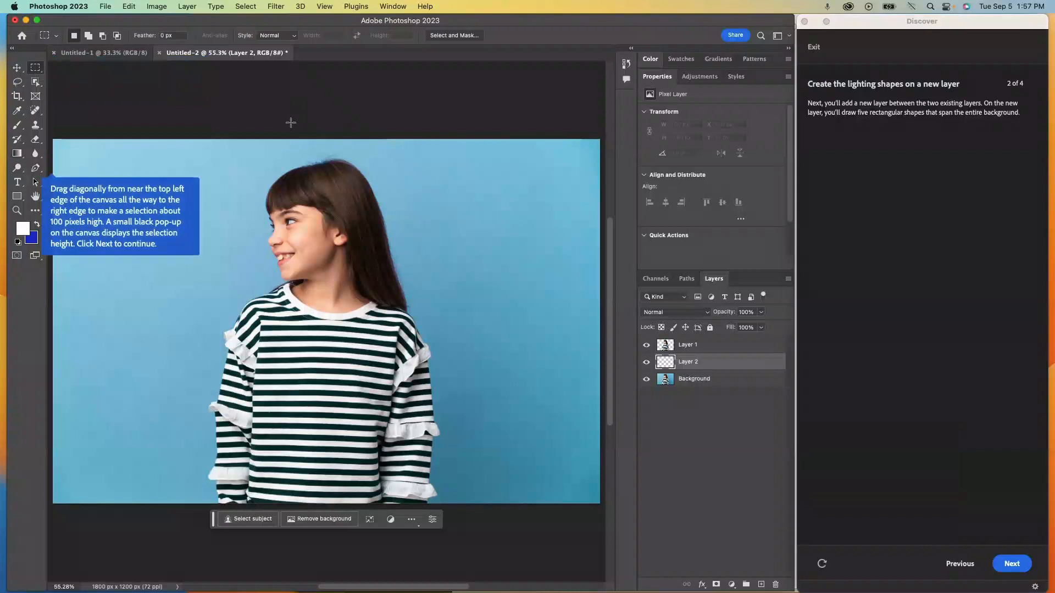
key("super+minus")
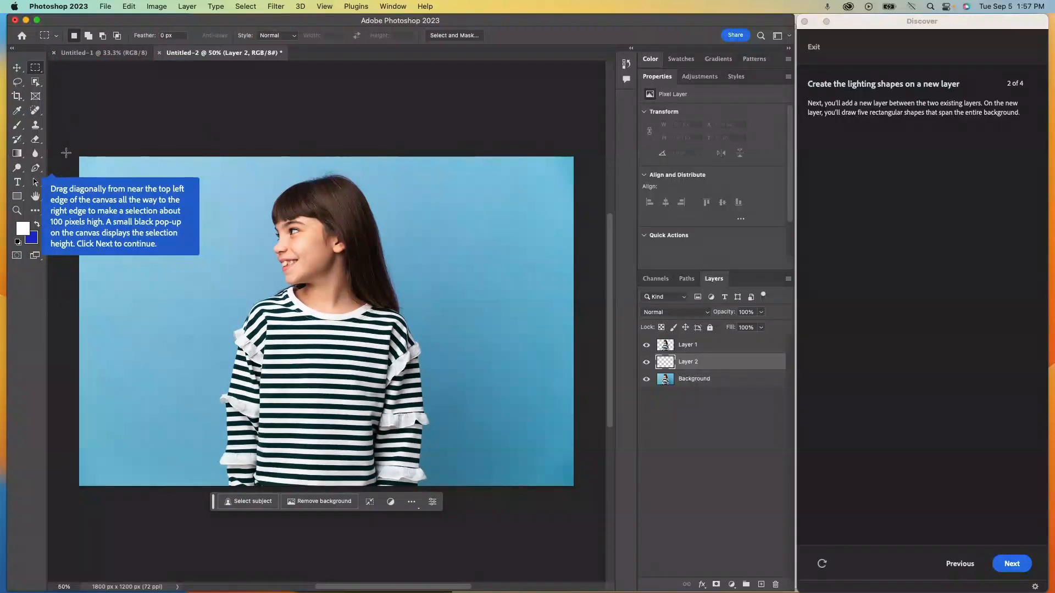
left_click_drag(65, 153, 439, 179)
key("super+minus")
key("super+minus")
key("space")
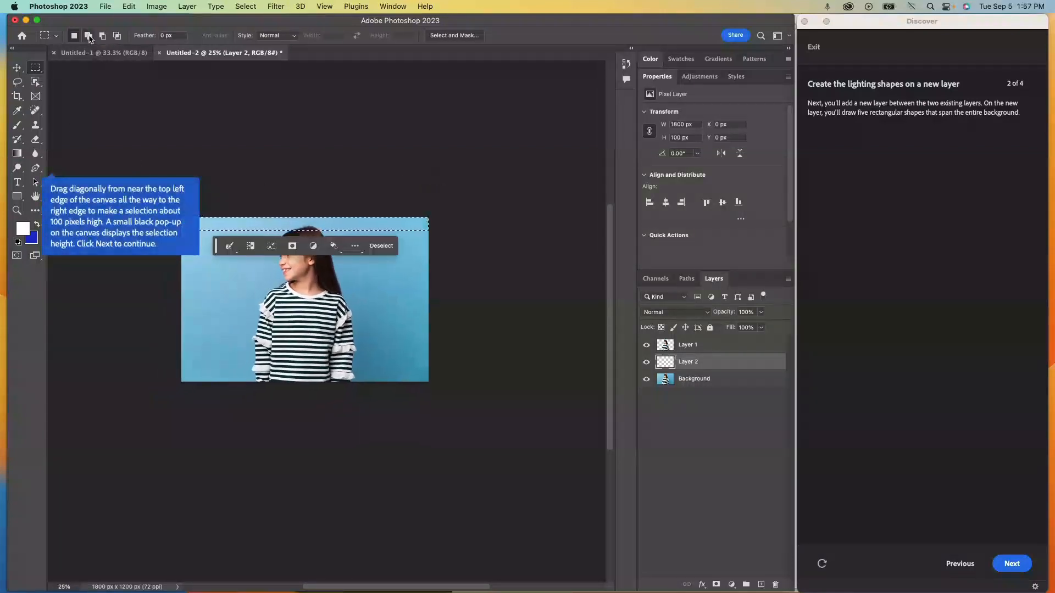
left_click(1001, 569)
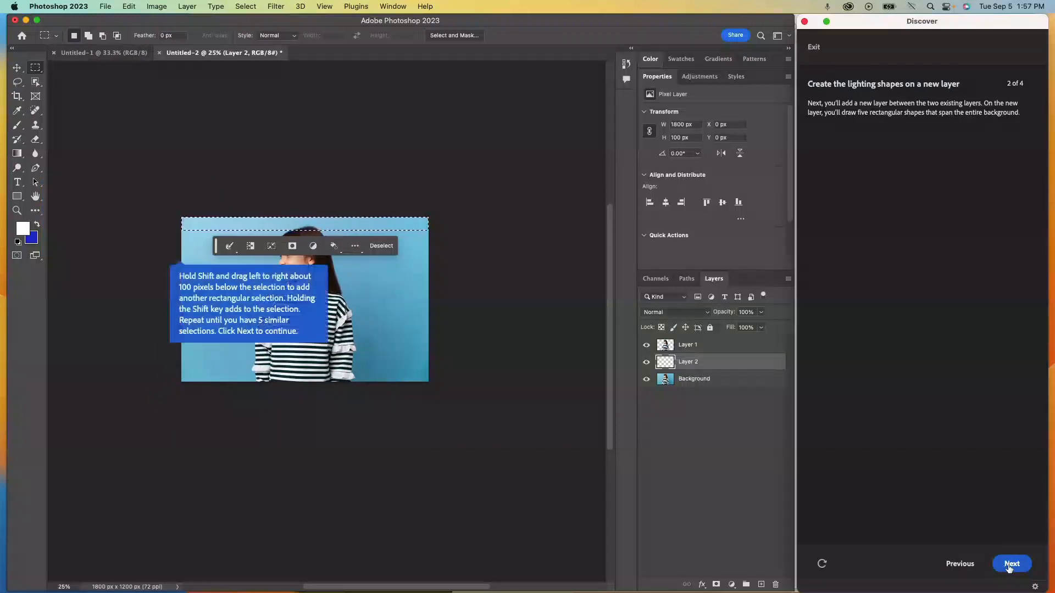
left_click(1009, 569)
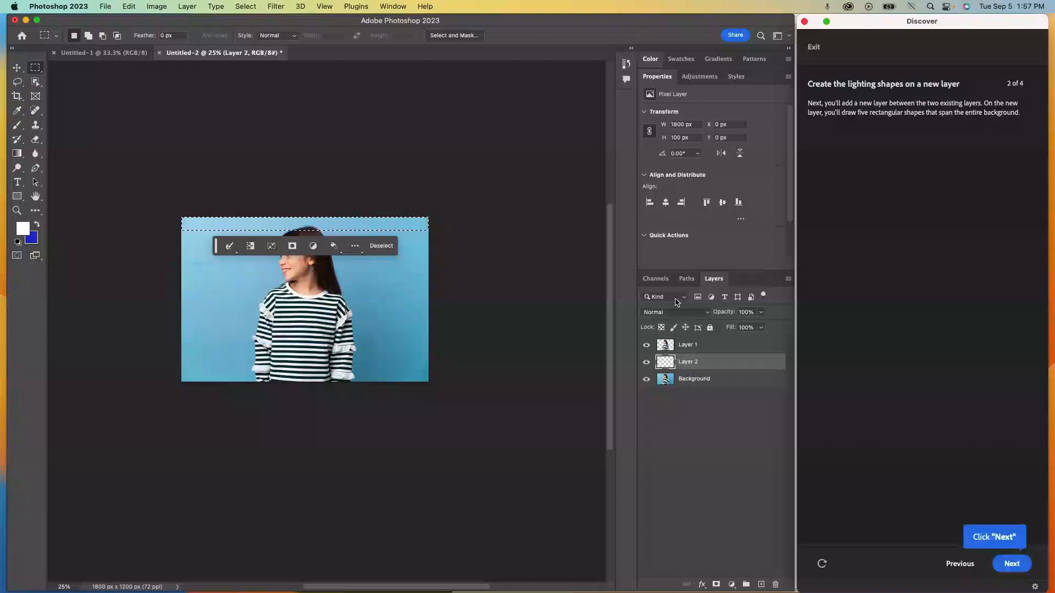
Step: Add four more full-width strips, each about 100 px high and roughly evenly spaced below the first, to the selection
left_click(89, 40)
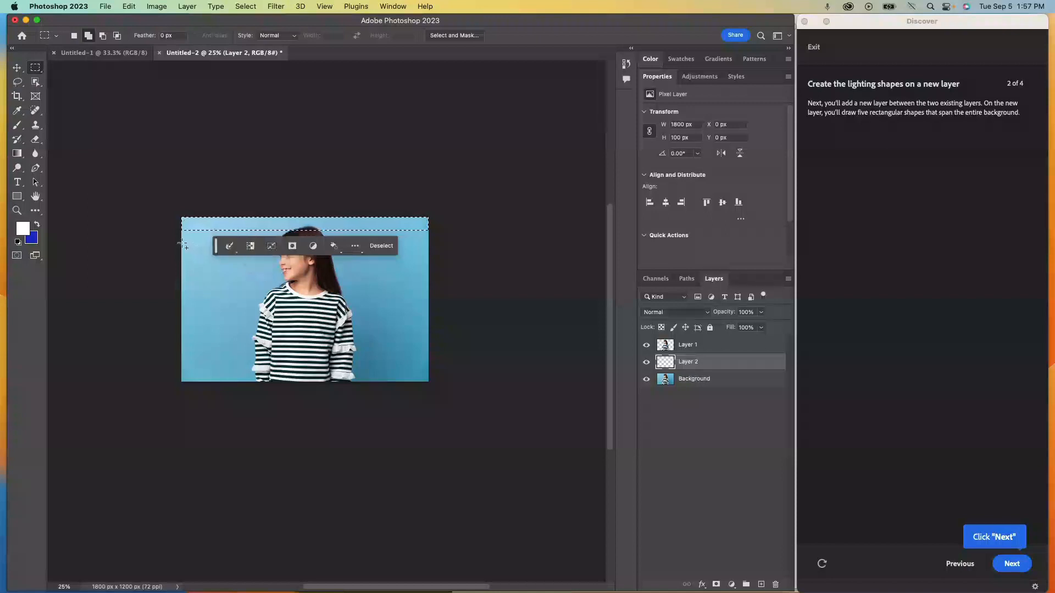
left_click_drag(175, 243, 434, 258)
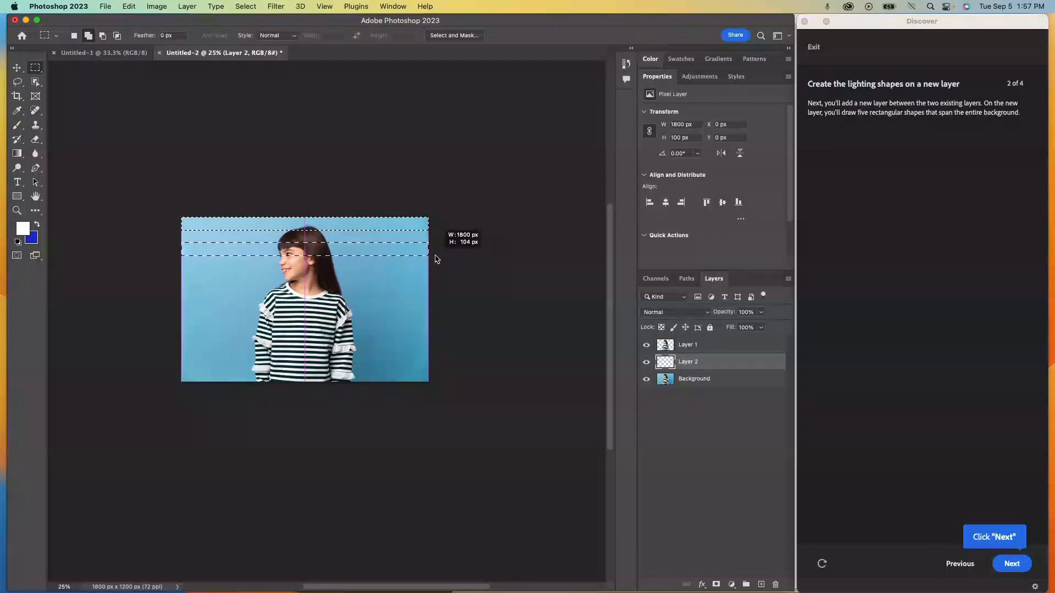
left_click_drag(437, 259, 437, 256)
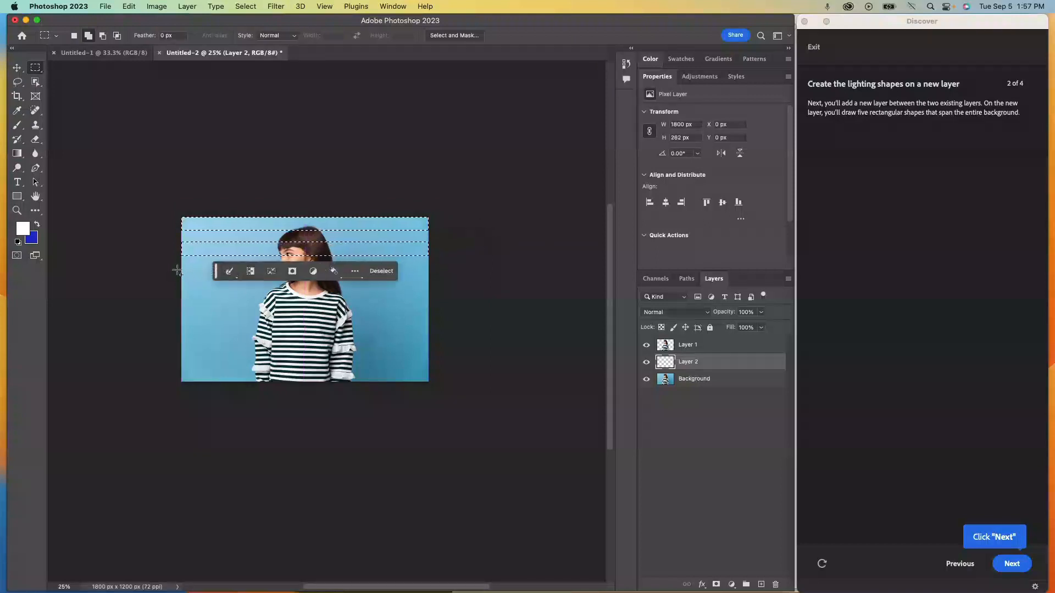
left_click_drag(172, 270, 438, 286)
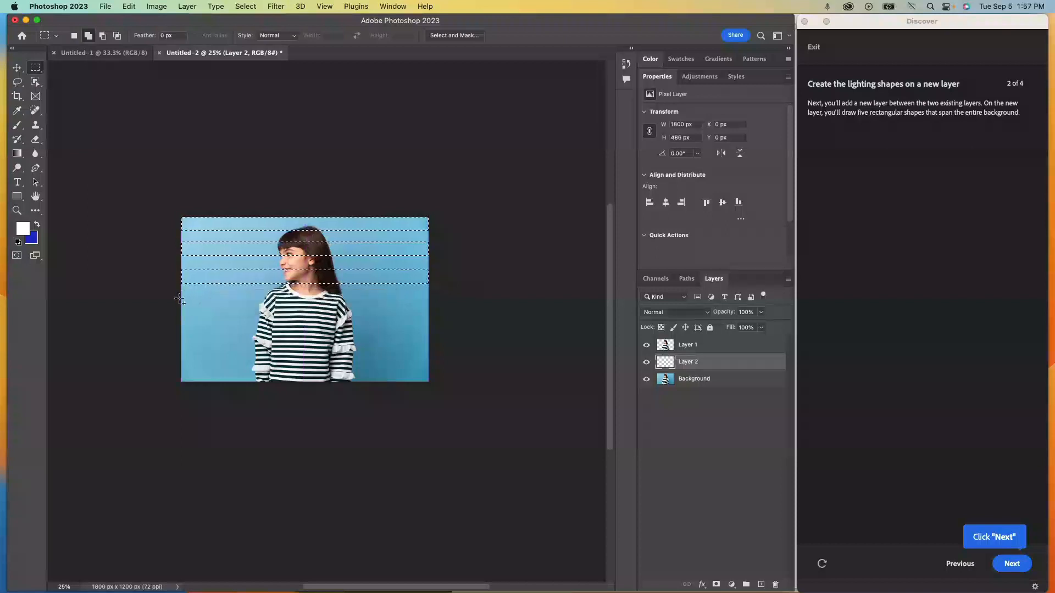
left_click_drag(177, 297, 448, 315)
left_click_drag(179, 330, 434, 345)
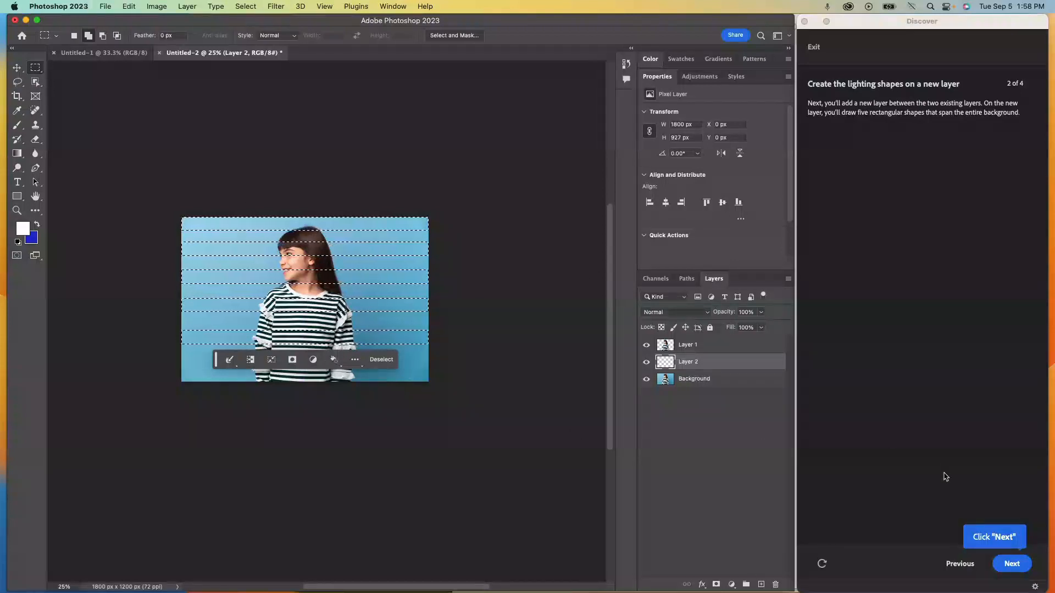
left_click(1020, 568)
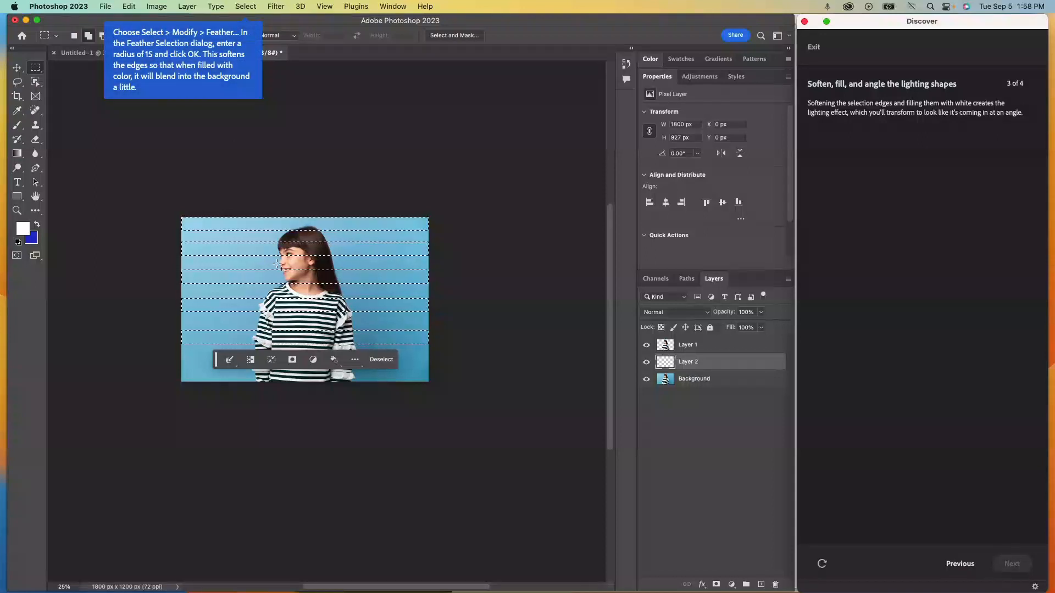
Step: Feather the striped selection with a radius of 15 pixels
left_click(242, 6)
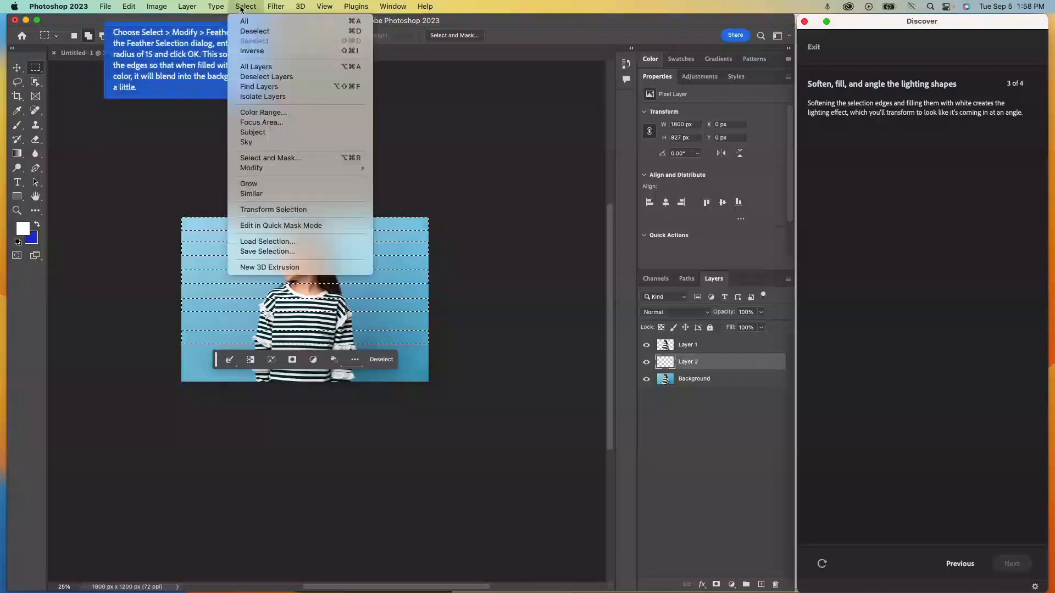
mouse_move(294, 173)
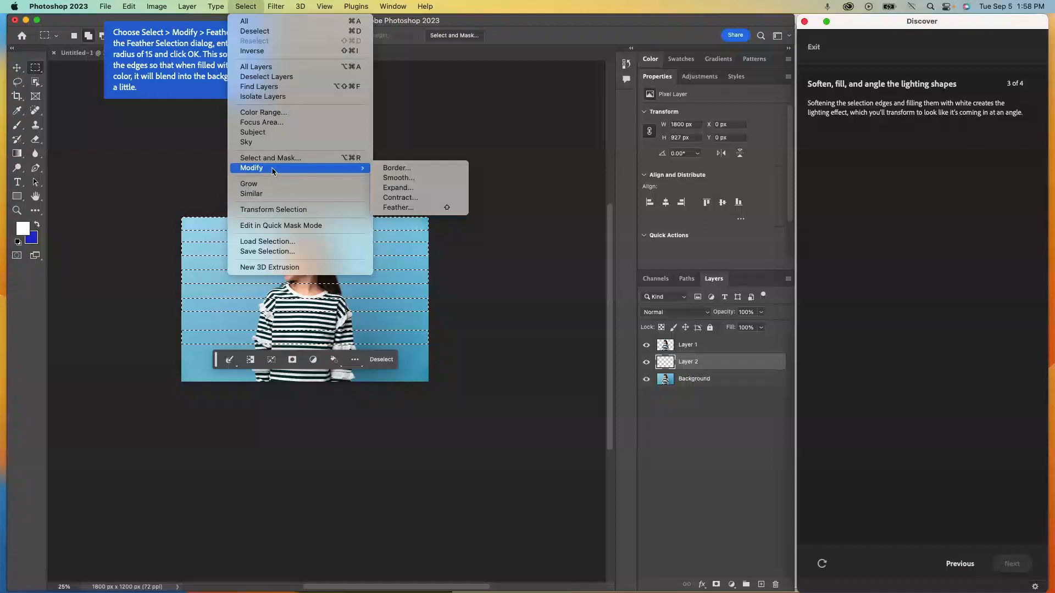
left_click(413, 208)
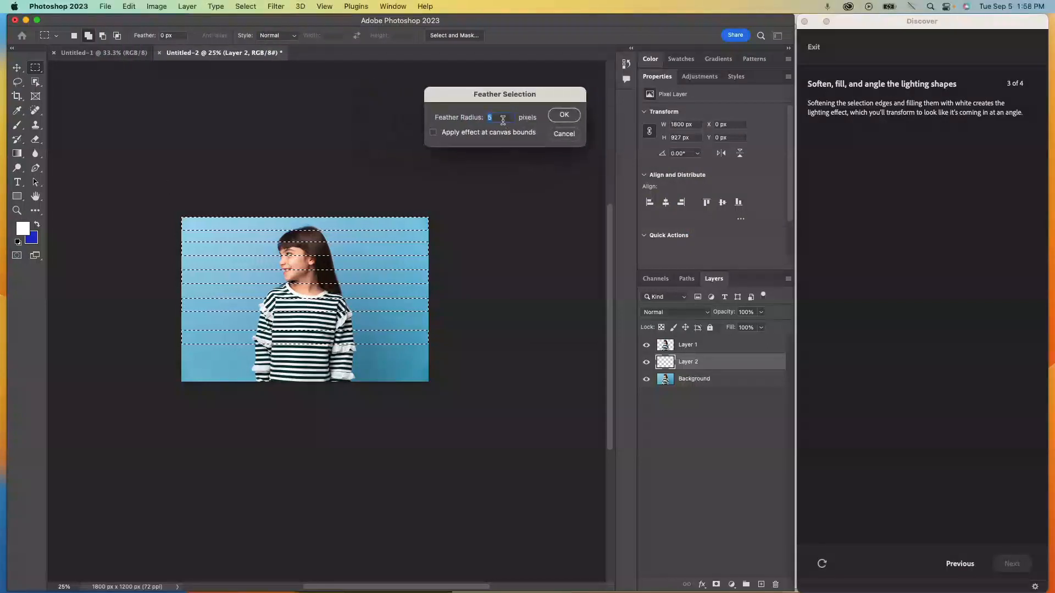
type("15")
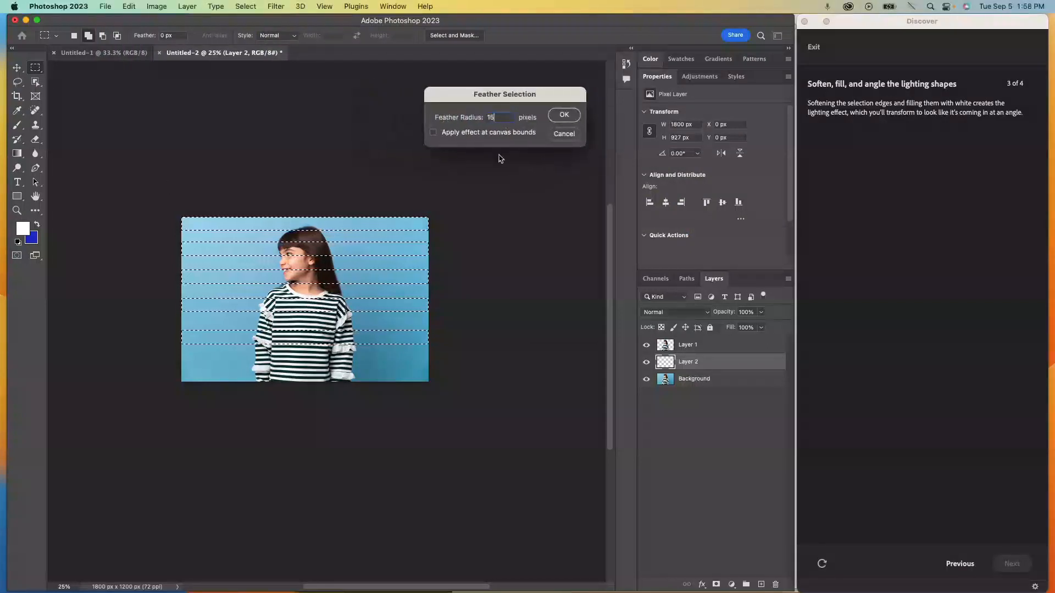
left_click(565, 115)
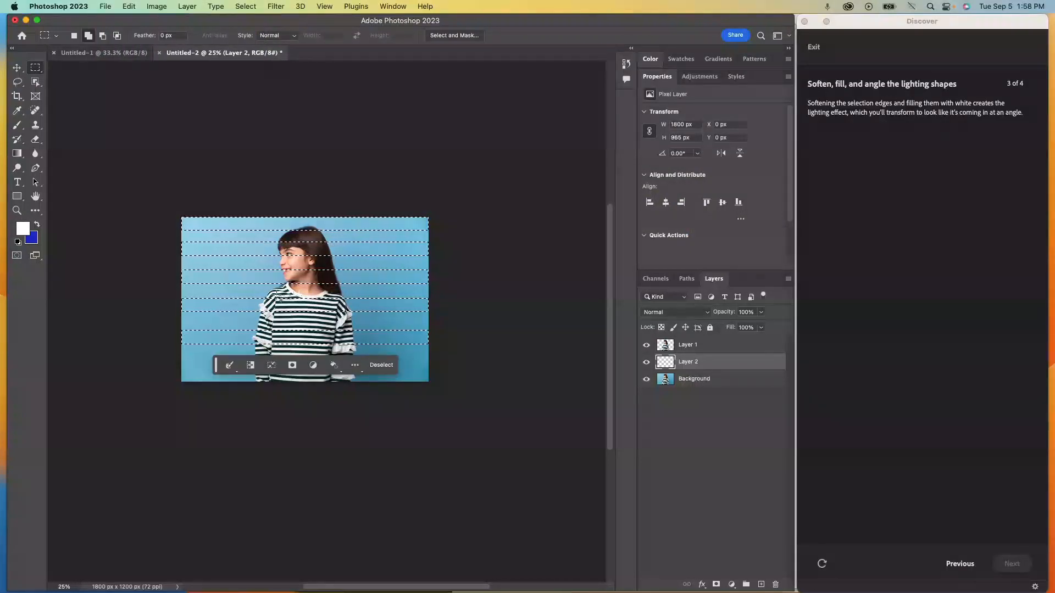
left_click(968, 456)
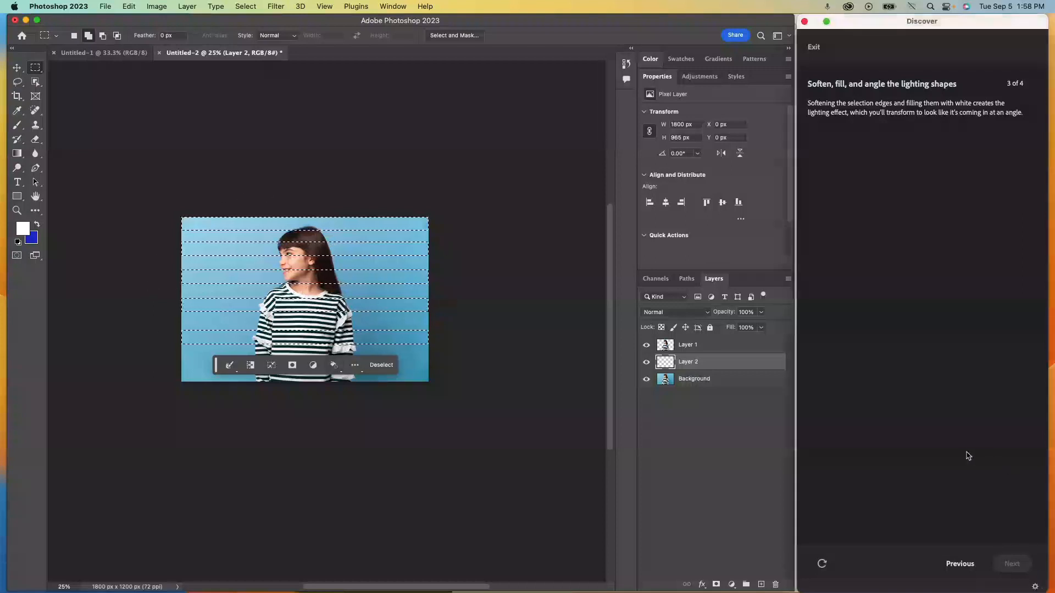
Step: Reset the colours to default black and white and fill the striped selection on Layer 2 with white
left_click(661, 364)
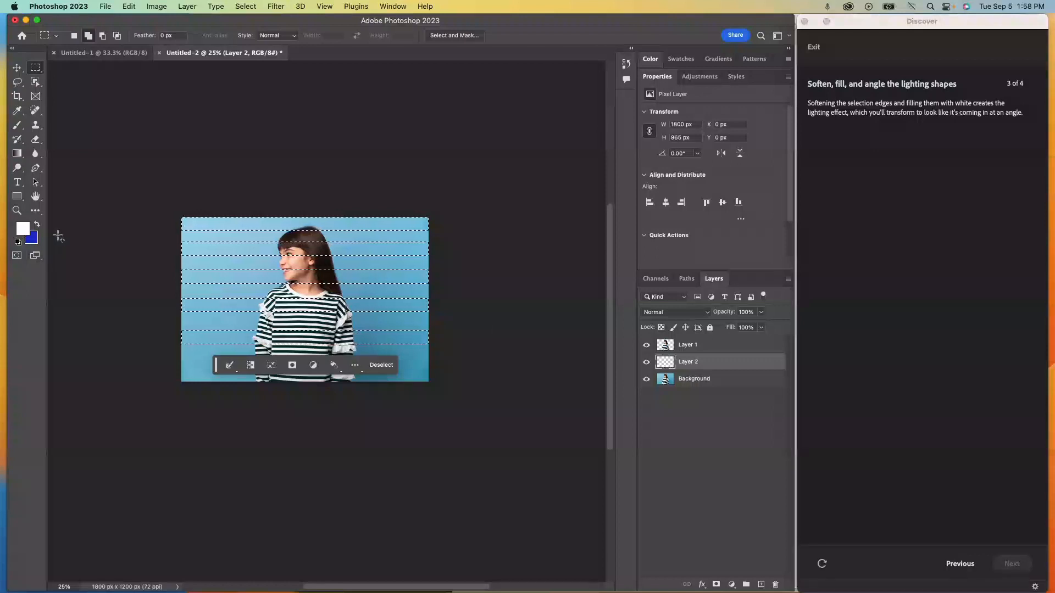
left_click(18, 243)
key("alt")
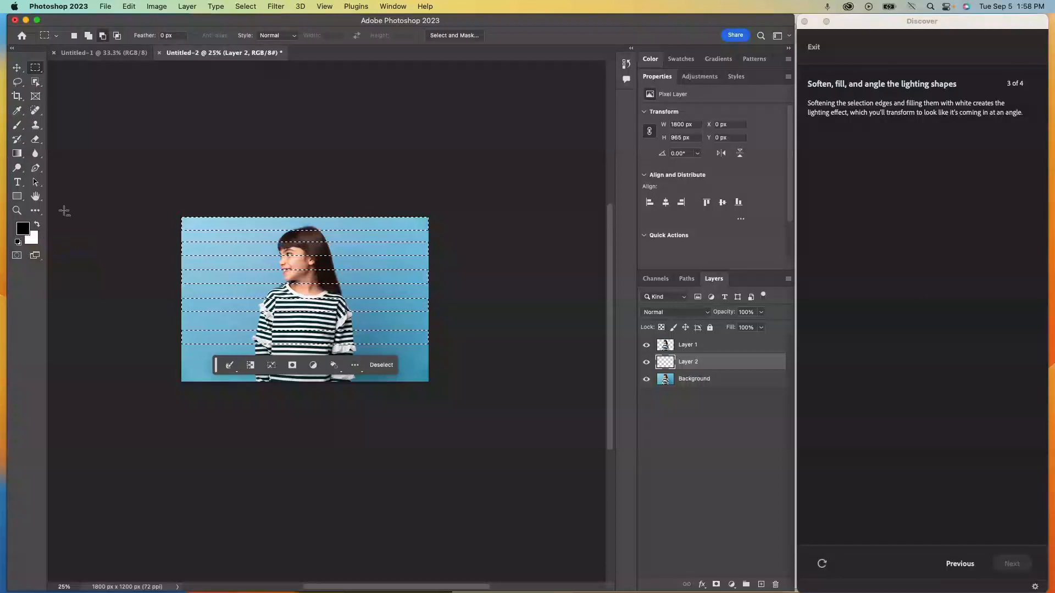
key("alt+BackSpace")
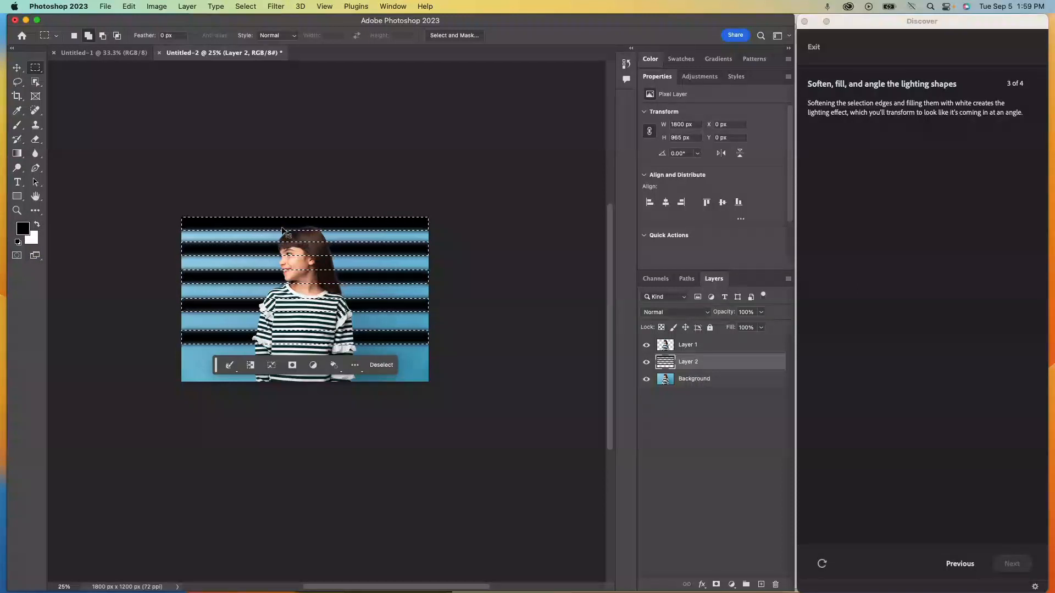
key("super+z")
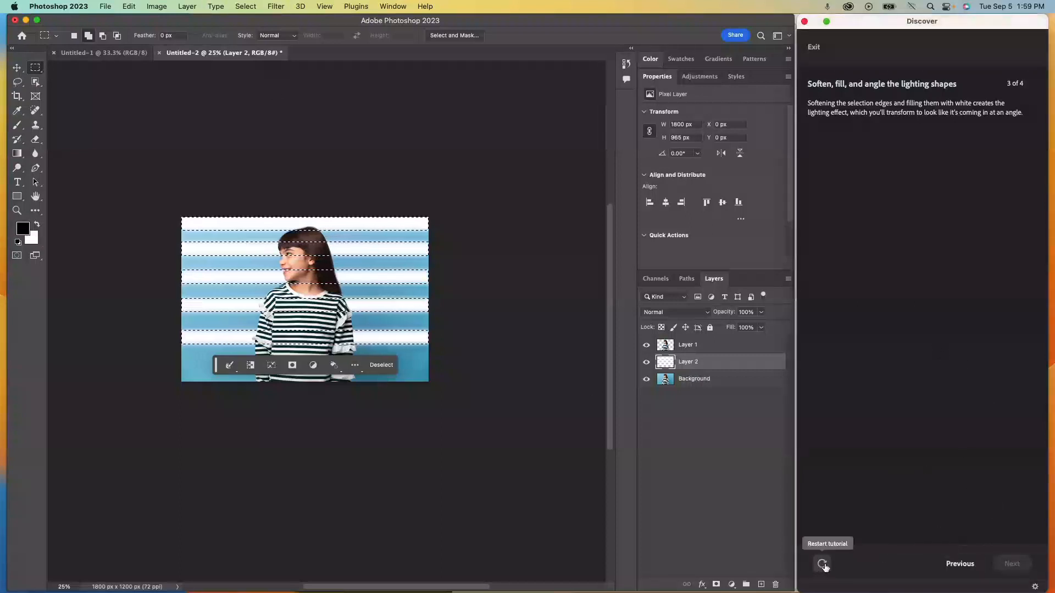
Step: Deselect the stripes and cancel the tutorial restart, keeping the current document open
left_click(253, 8)
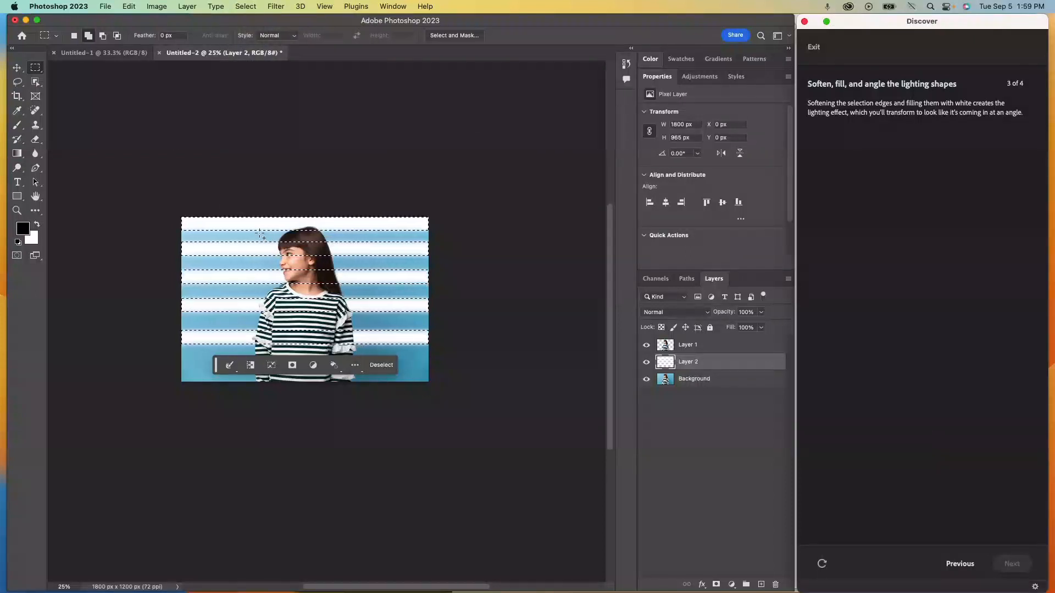
left_click(382, 364)
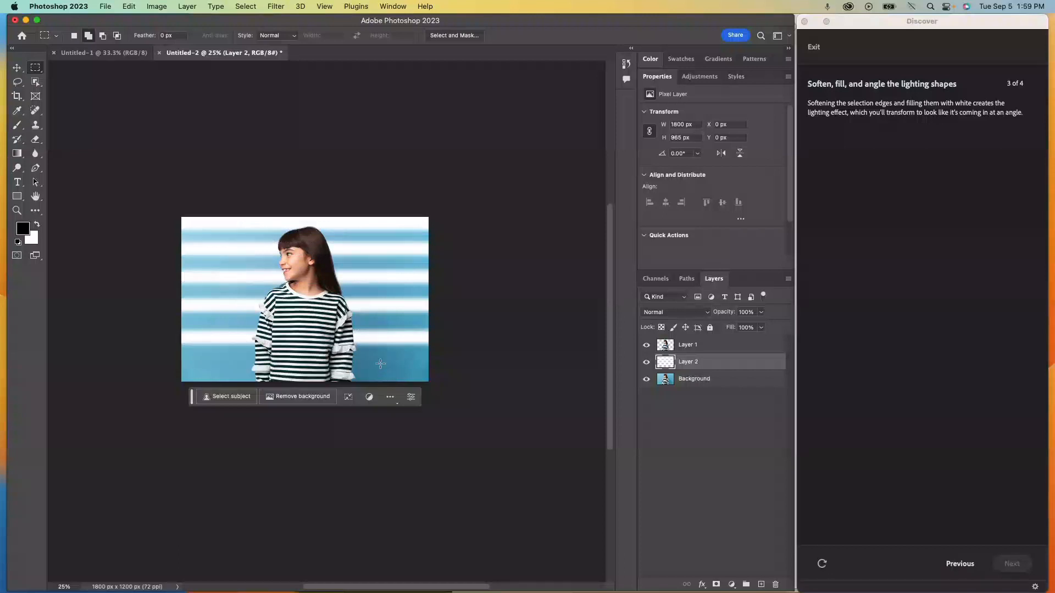
left_click(822, 564)
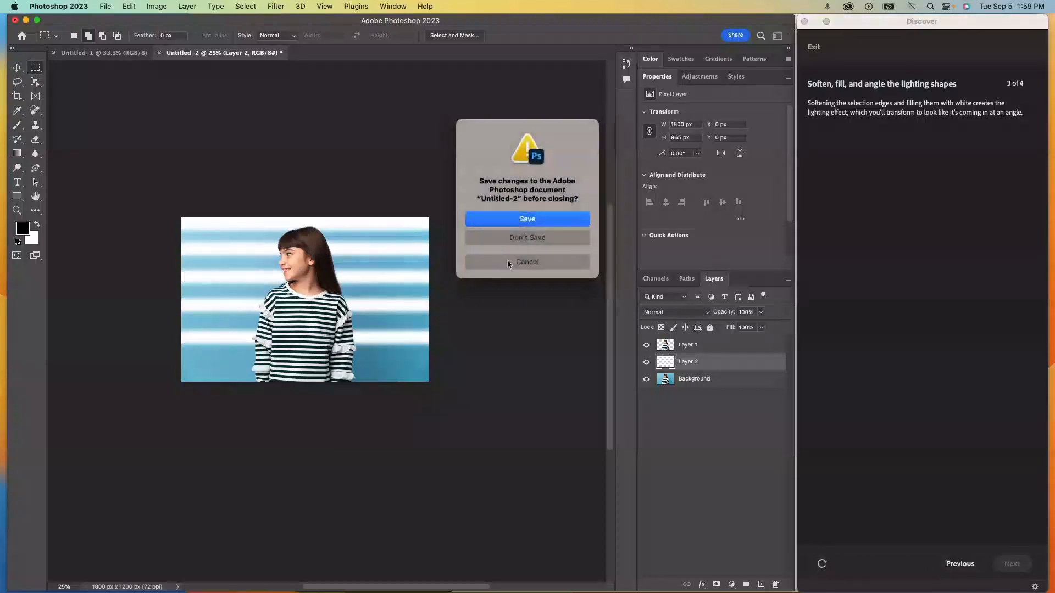
left_click(508, 263)
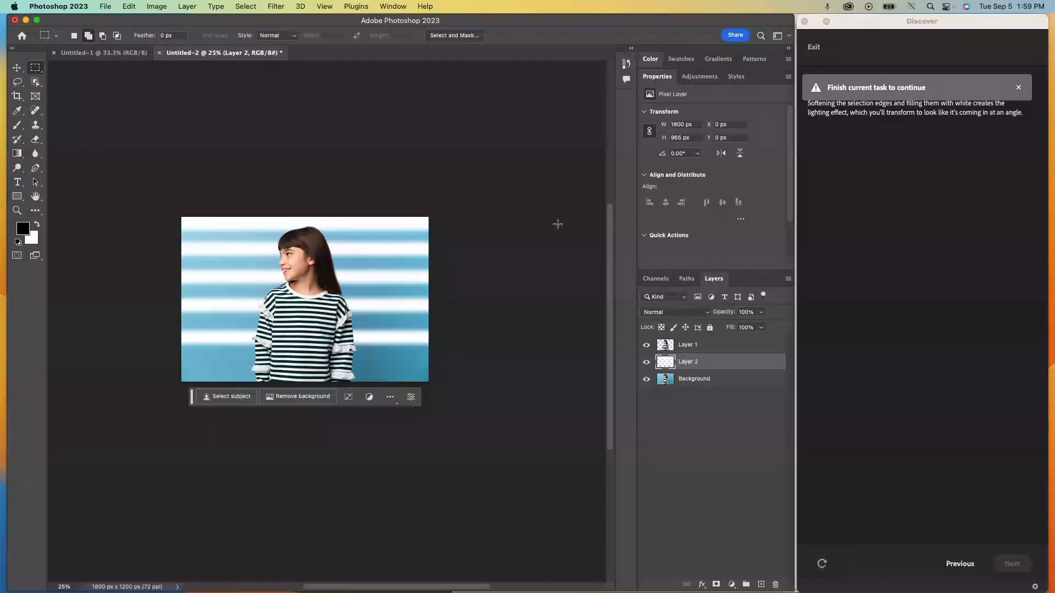
Step: Distort the stripes on Layer 2 with Free Transform, lowering their top-right corner by about a quarter of their height, and commit the transform
left_click(1019, 88)
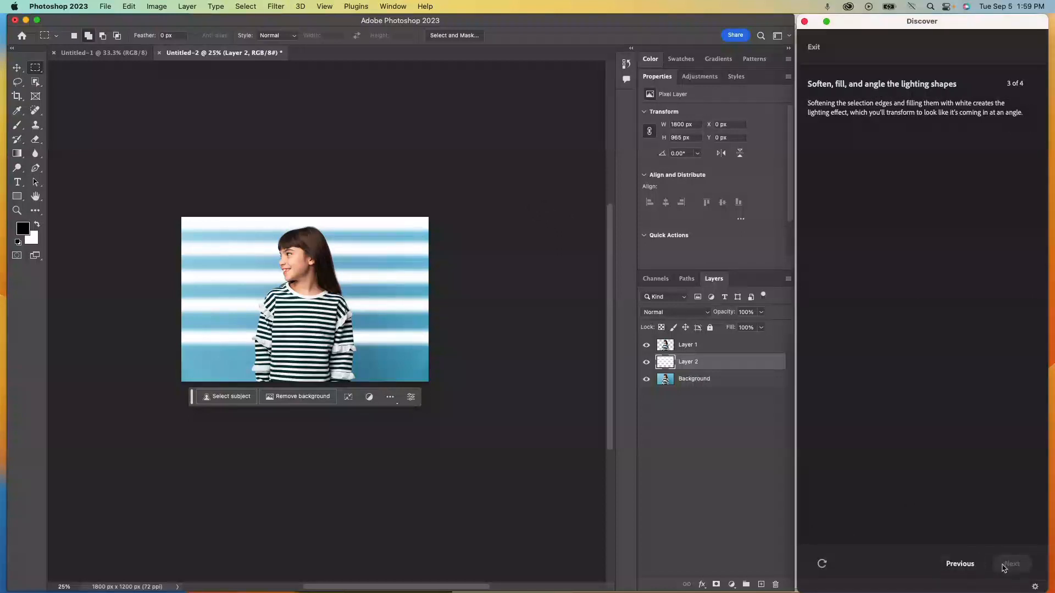
left_click(673, 361)
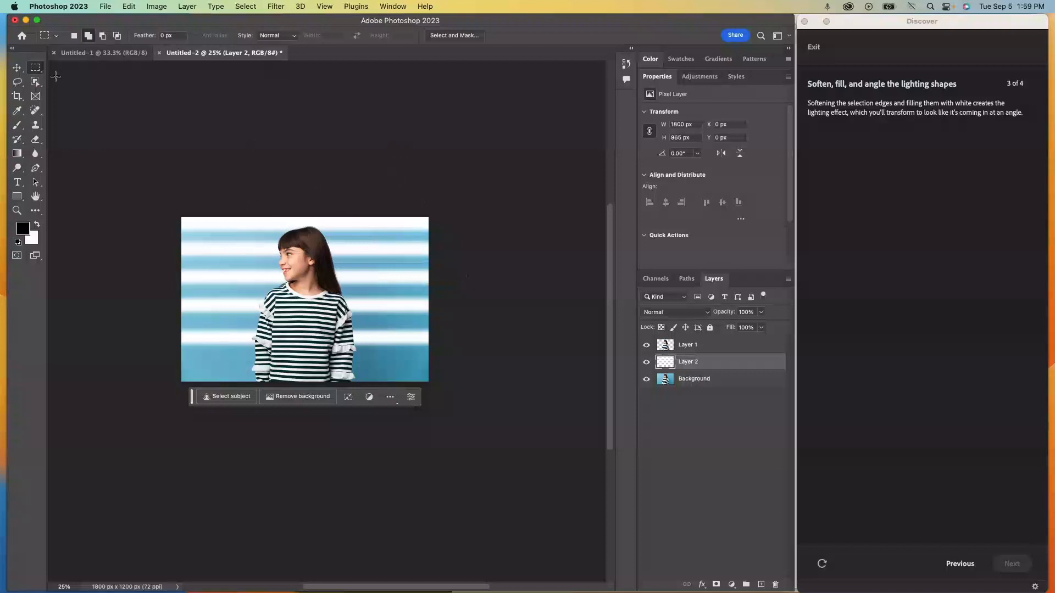
left_click(17, 67)
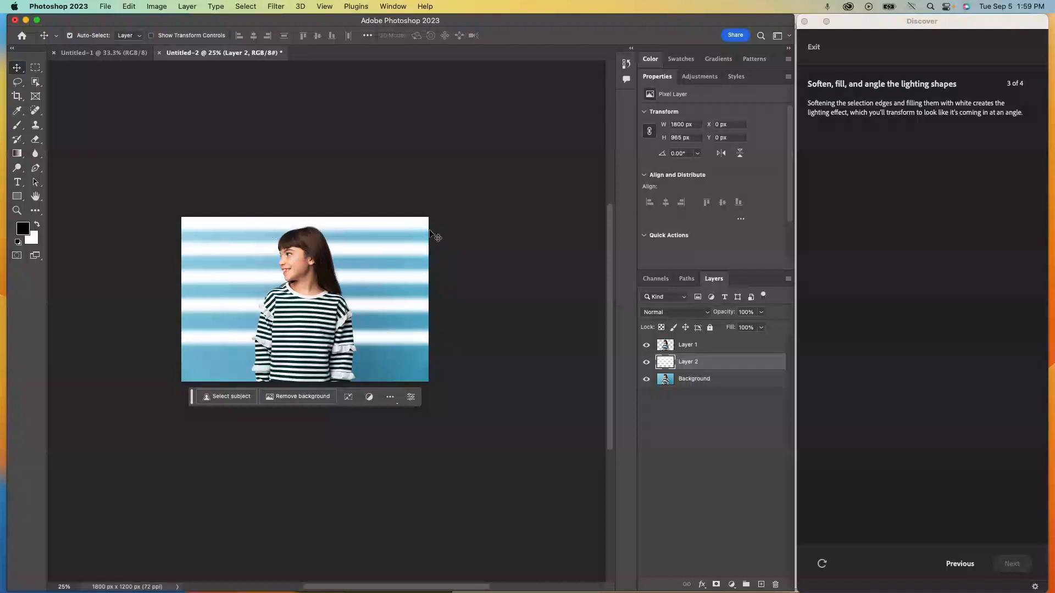
key("super+t")
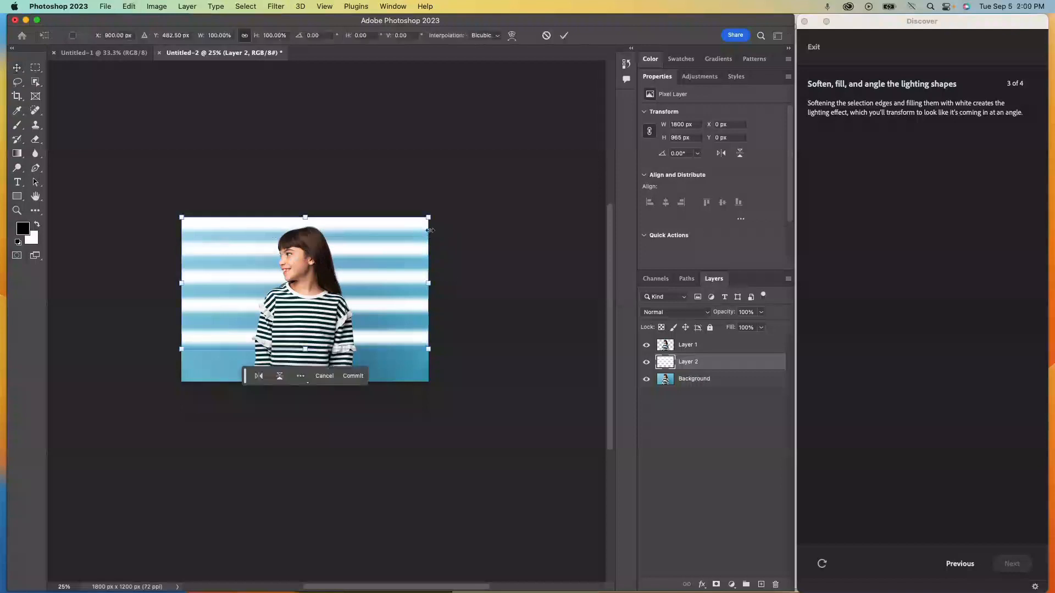
mouse_move(429, 219)
left_mouse_down()
mouse_move(336, 254)
mouse_move(431, 220)
left_mouse_up()
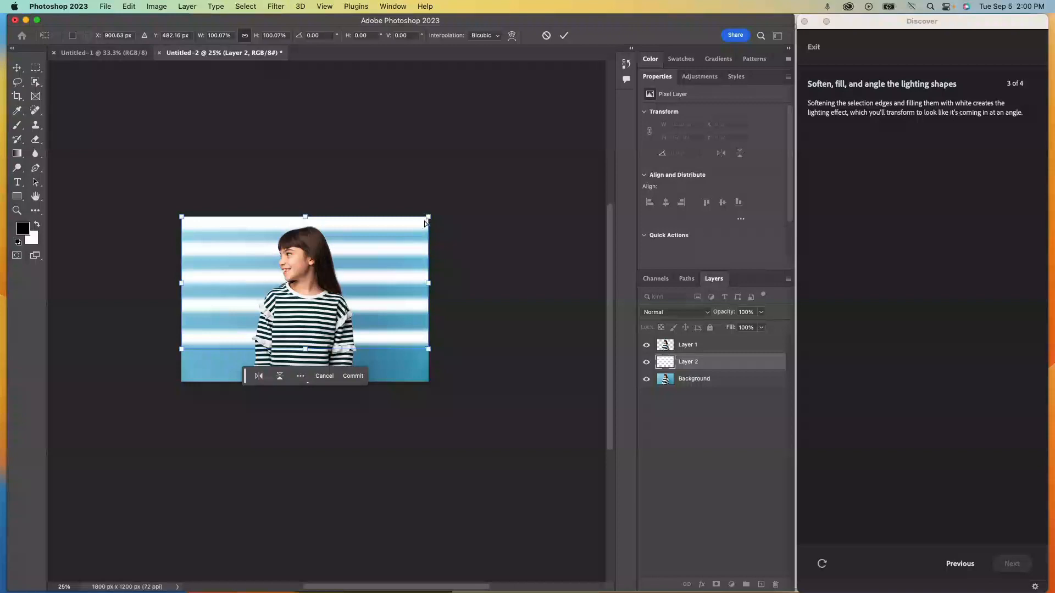
left_click_drag(429, 219, 434, 254)
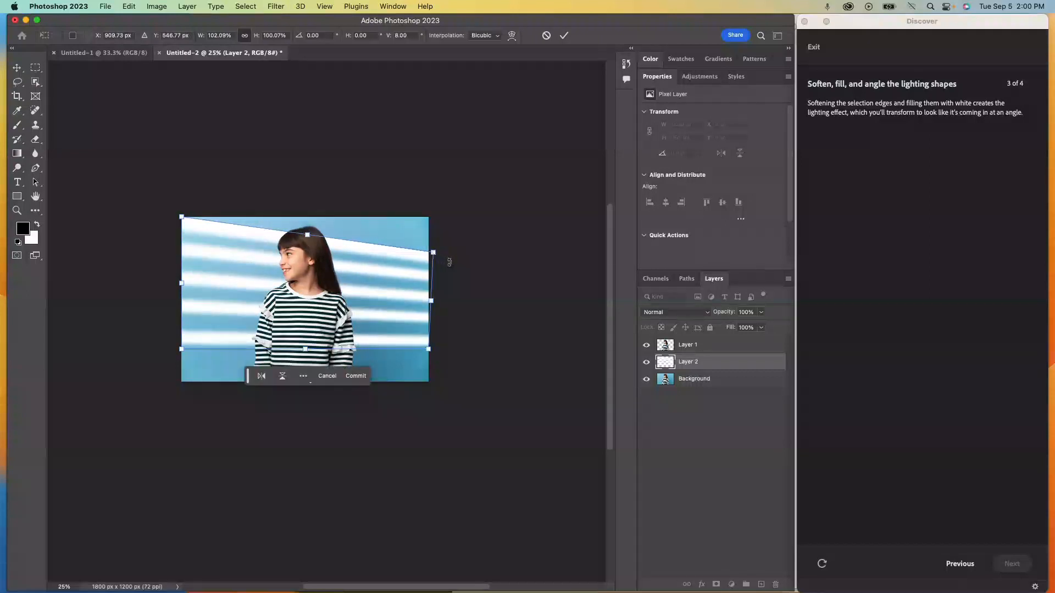
left_click(563, 36)
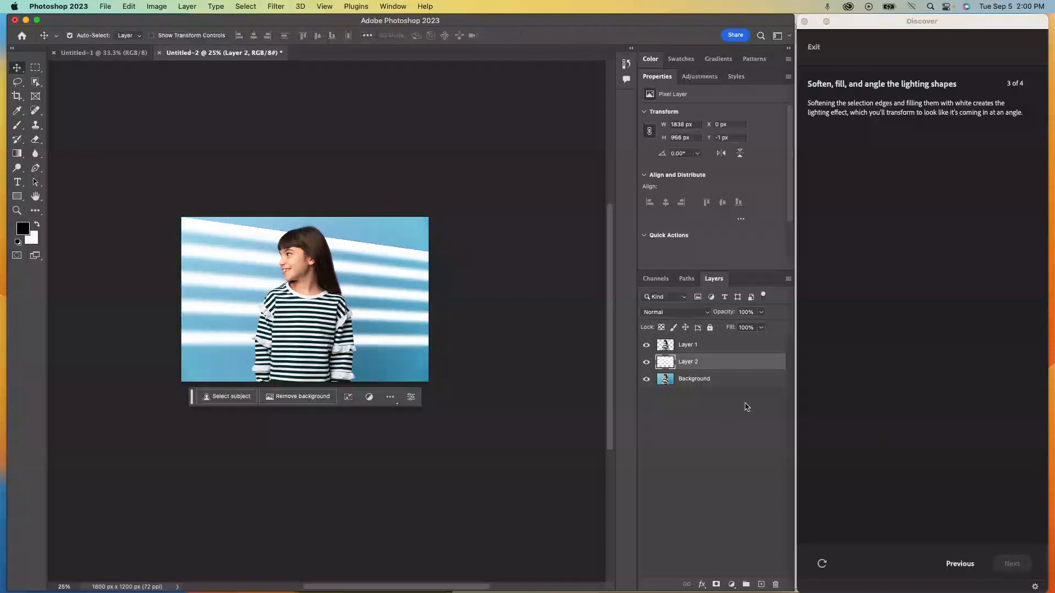
Step: Mask Layer 2 with a black-to-white linear gradient from the image's right edge to its middle, and set the layer's opacity to 66%
left_click(716, 585)
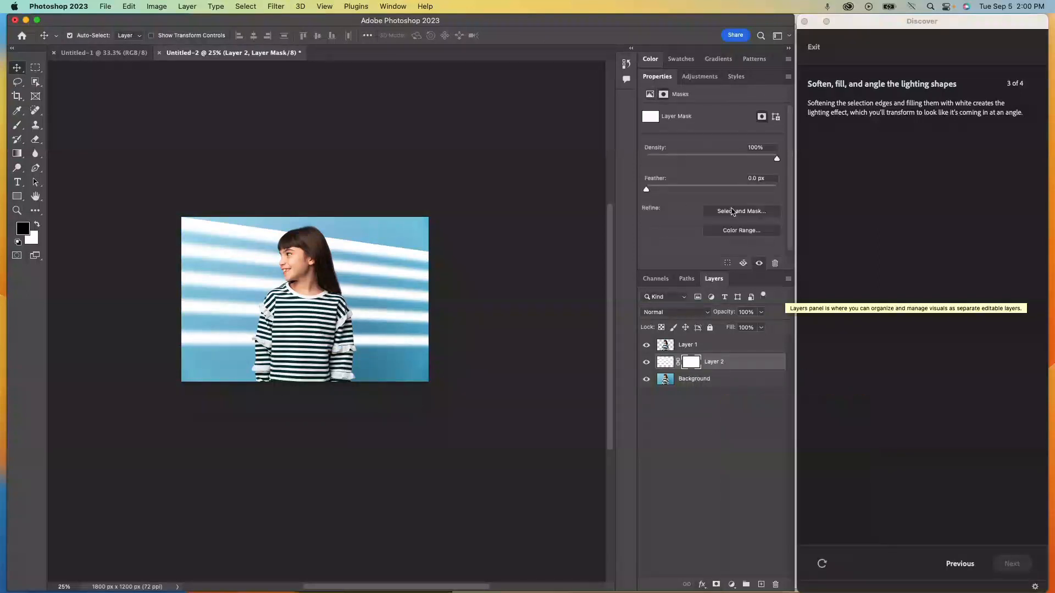
left_click(17, 154)
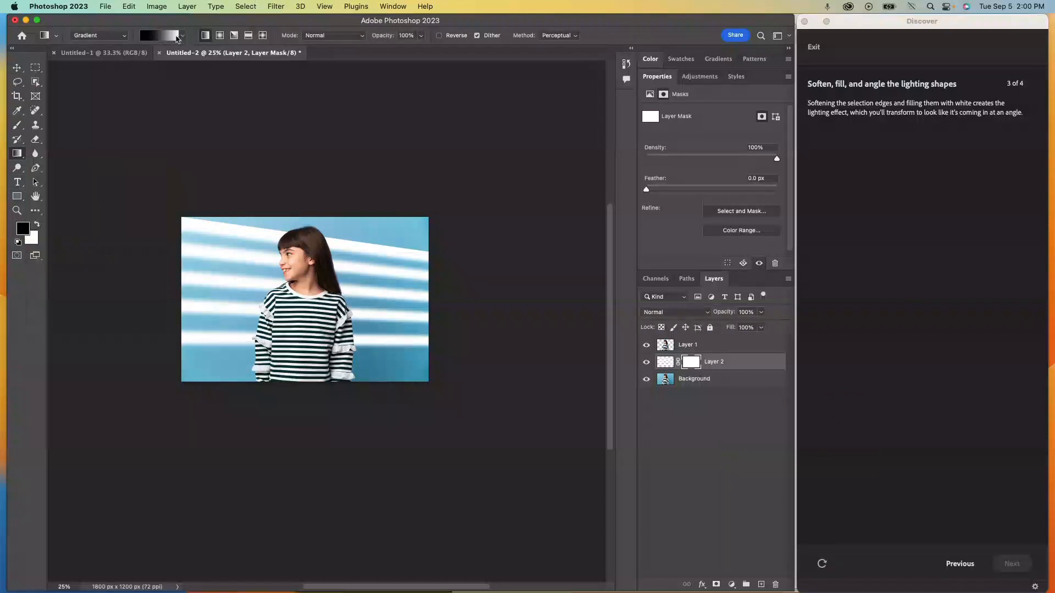
left_click_drag(439, 301, 313, 302)
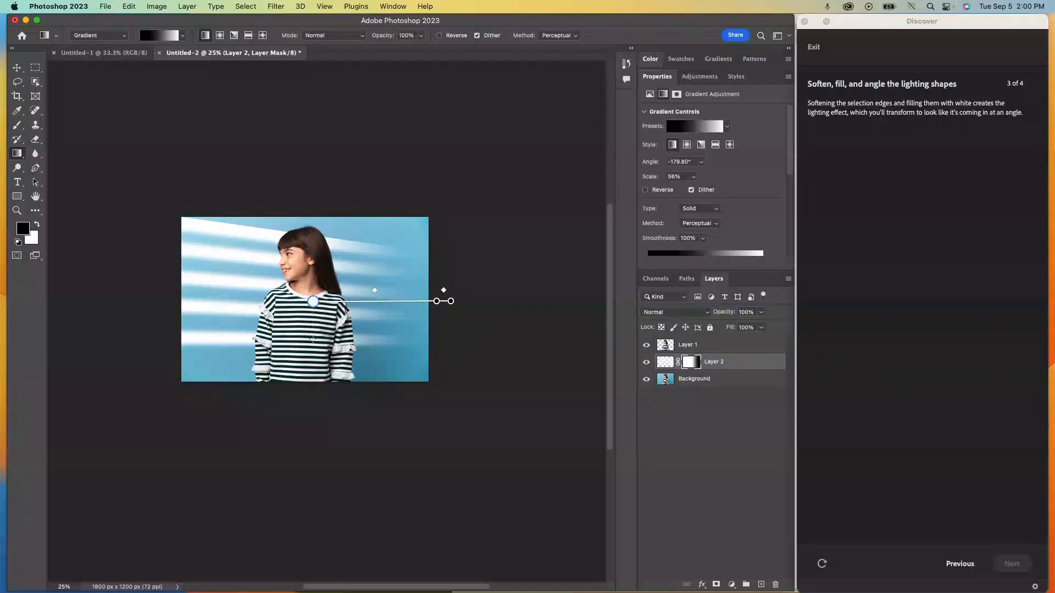
left_click(762, 313)
left_click_drag(761, 328, 746, 328)
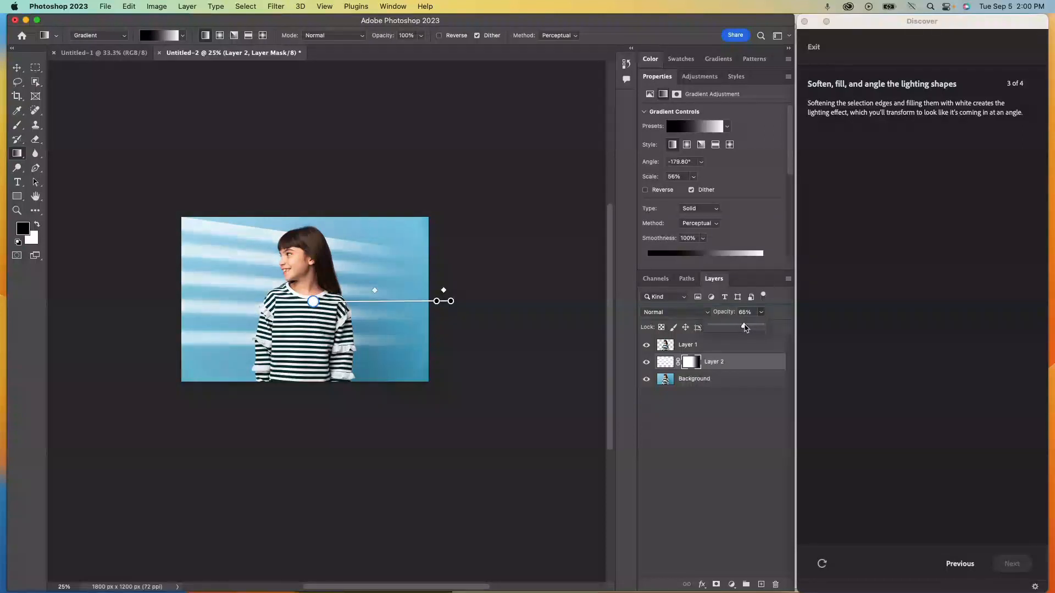